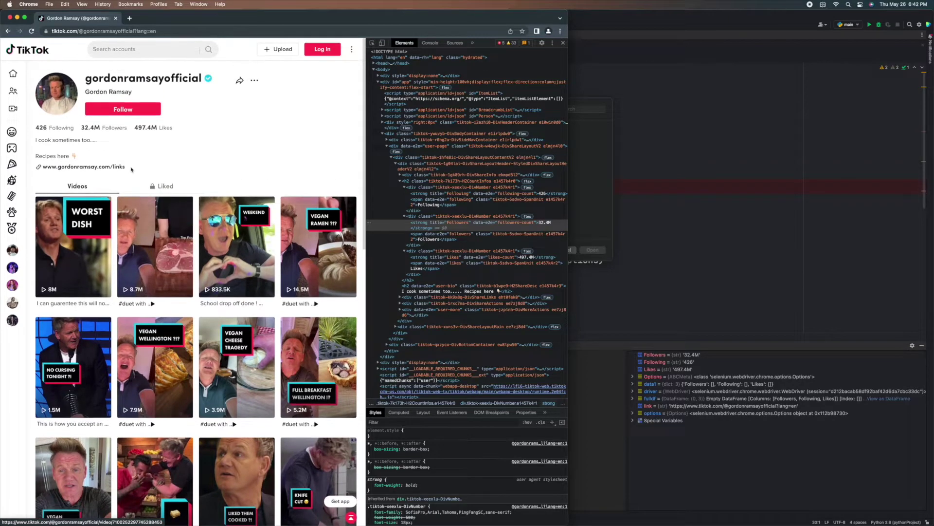
# - Inspect the 32.4M followers and 497.4M likes counts on the TikTok profile
pyautogui.rightClick(90, 126)
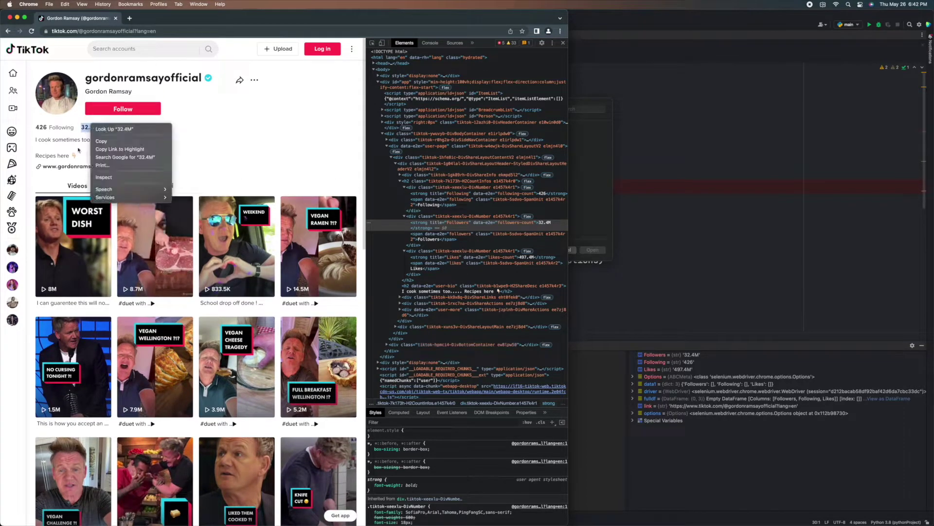
pyautogui.click(110, 203)
pyautogui.scroll(-1, 205, 165)
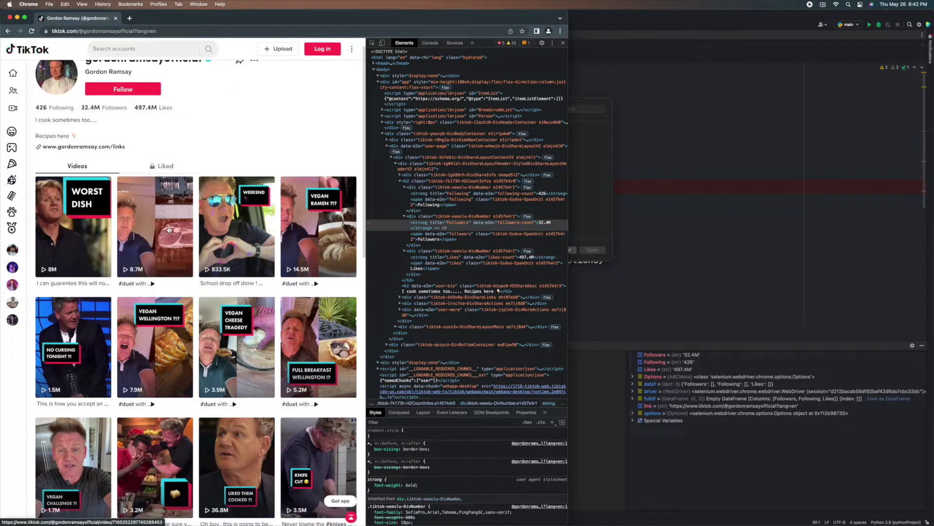
pyautogui.scroll(1, 204, 165)
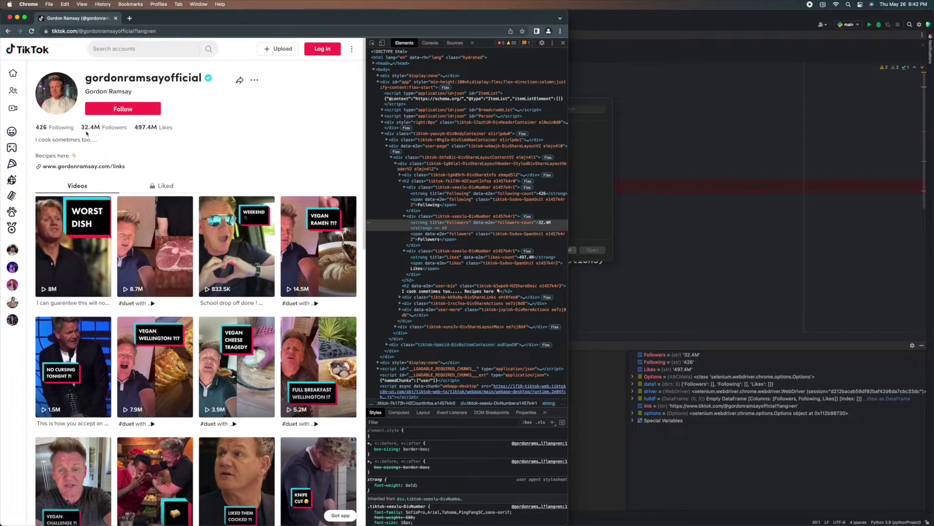
pyautogui.rightClick(90, 127)
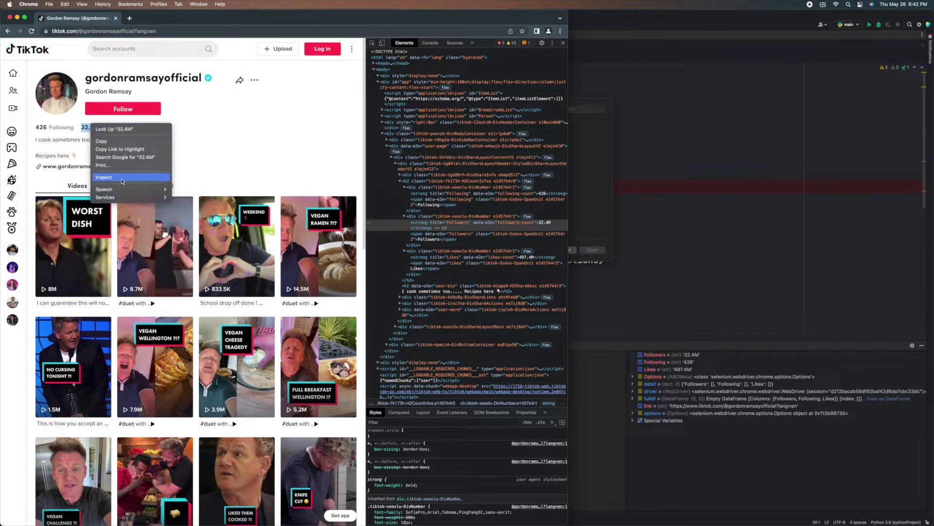
pyautogui.click(103, 177)
pyautogui.rightClick(146, 128)
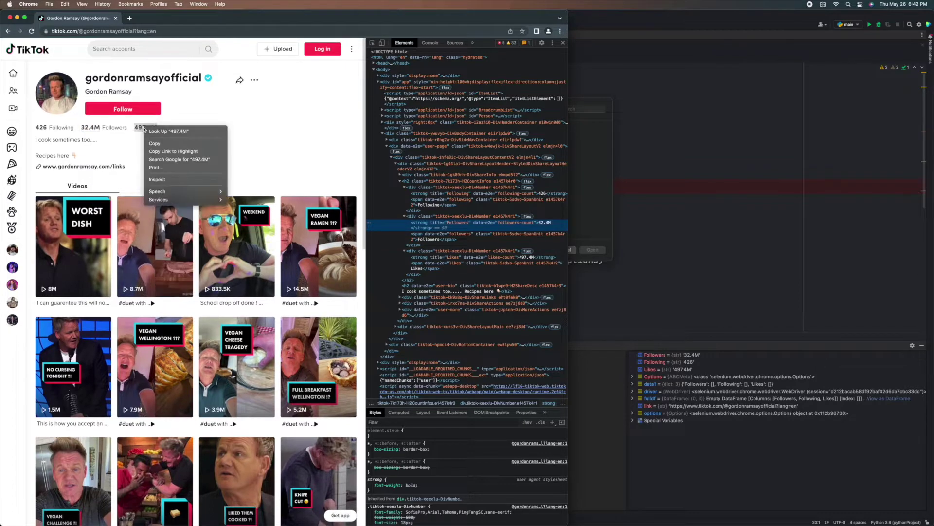
pyautogui.click(161, 181)
pyautogui.scroll(-5, 204, 163)
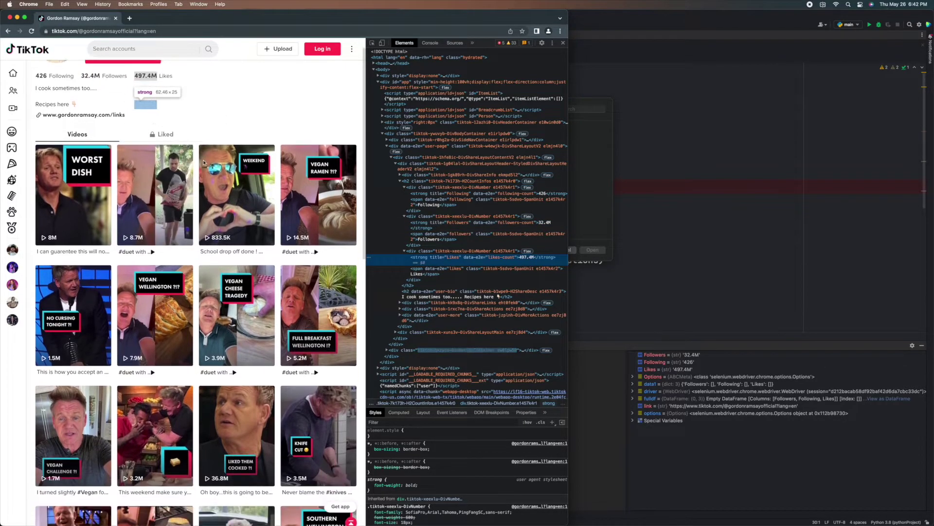
pyautogui.scroll(-5, 204, 162)
pyautogui.scroll(12, 209, 161)
pyautogui.scroll(-1, 214, 160)
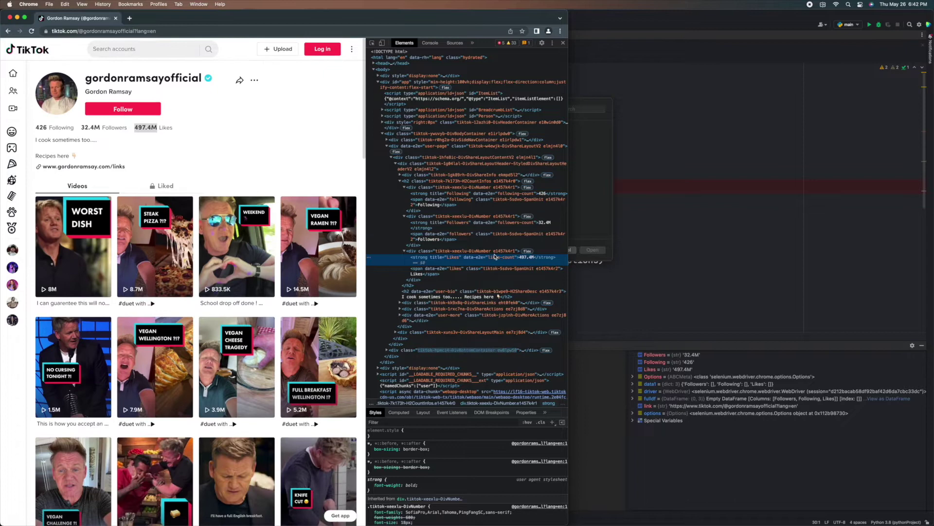
pyautogui.scroll(-3, 467, 219)
pyautogui.scroll(3, 482, 250)
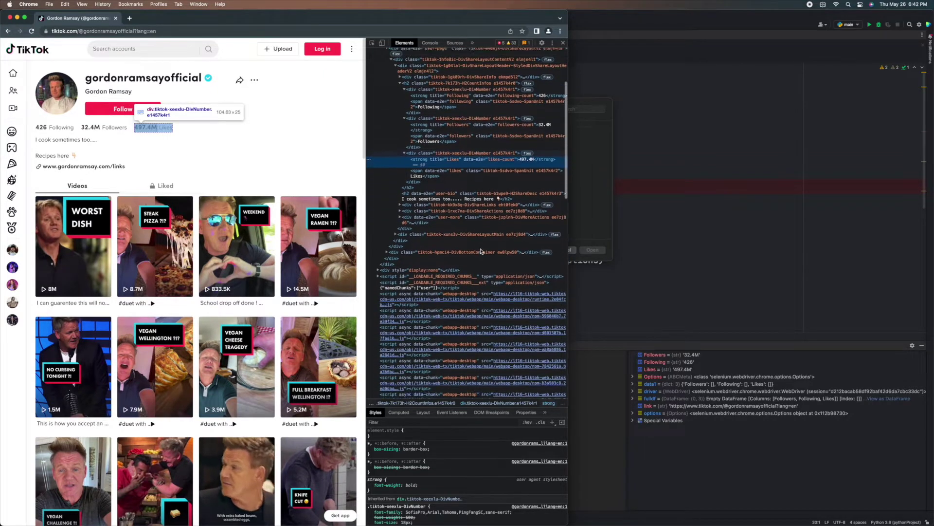
# - Examine the likes strong element in the Elements panel, then return to the PyCharm script
pyautogui.rightClick(474, 257)
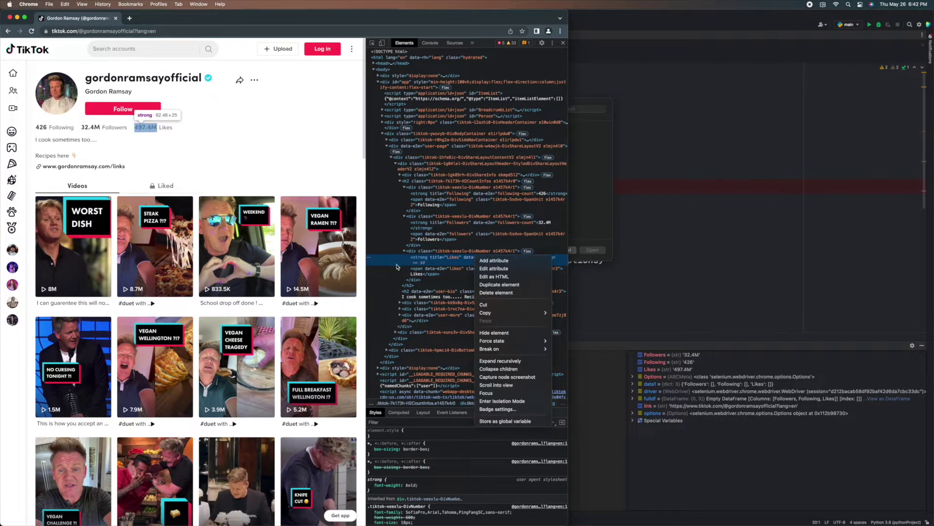
pyautogui.press('Escape')
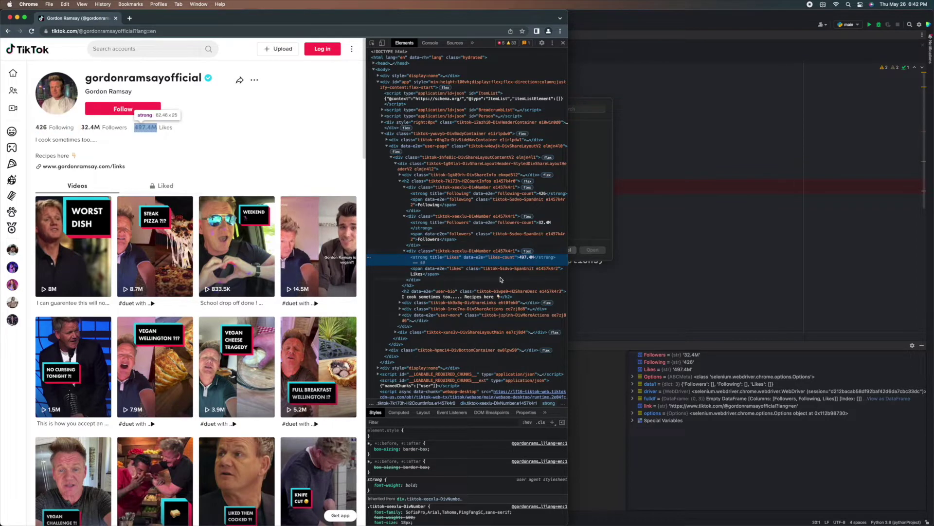
pyautogui.scroll(-1, 195, 89)
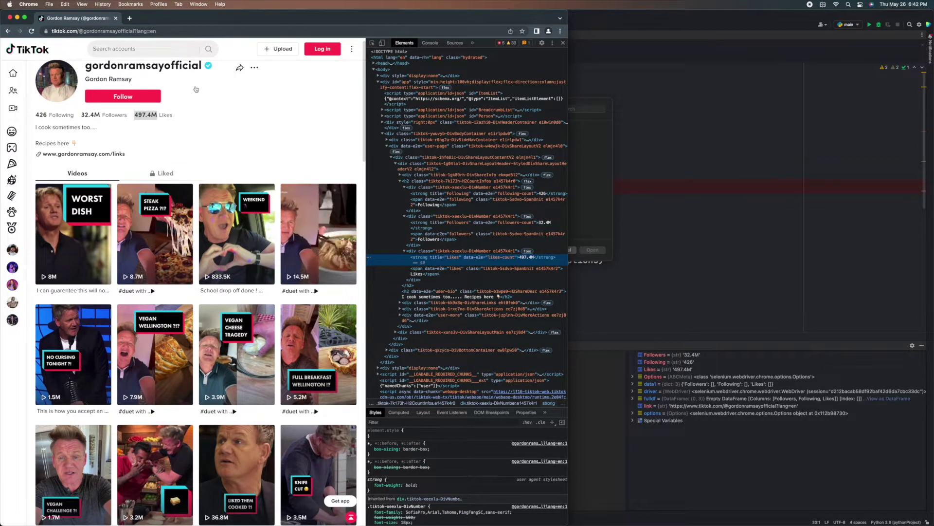
pyautogui.scroll(-1, 196, 89)
pyautogui.click(657, 171)
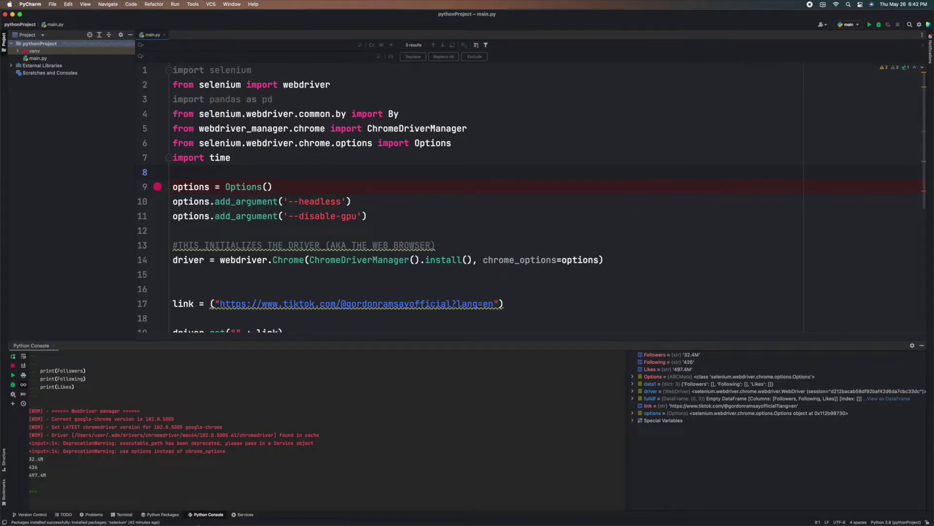
# - Back on the TikTok profile, open the WORST DISH video and close it again
pyautogui.click(504, 511)
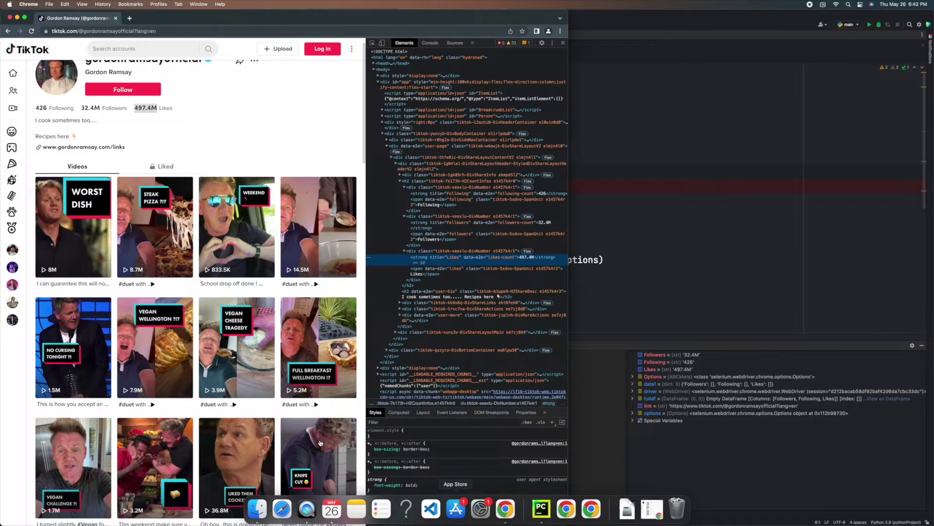
pyautogui.scroll(-1, 96, 179)
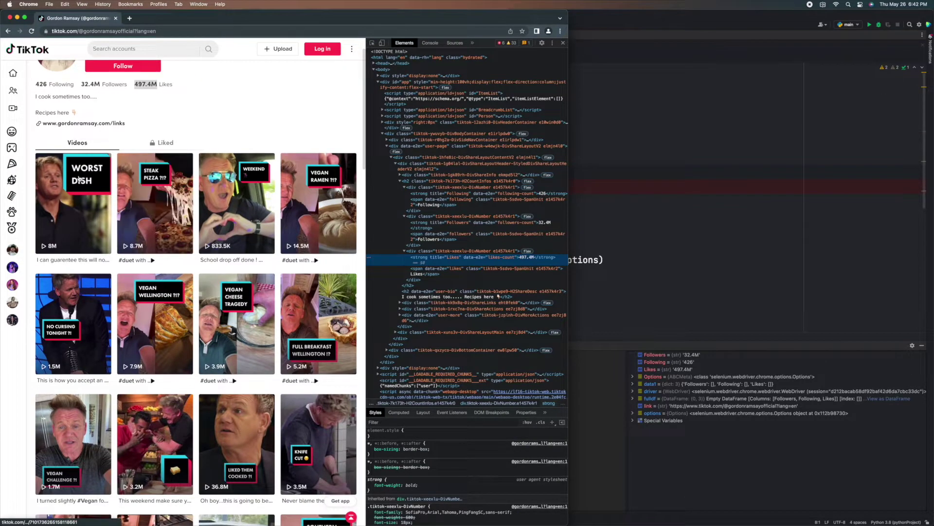
pyautogui.click(78, 179)
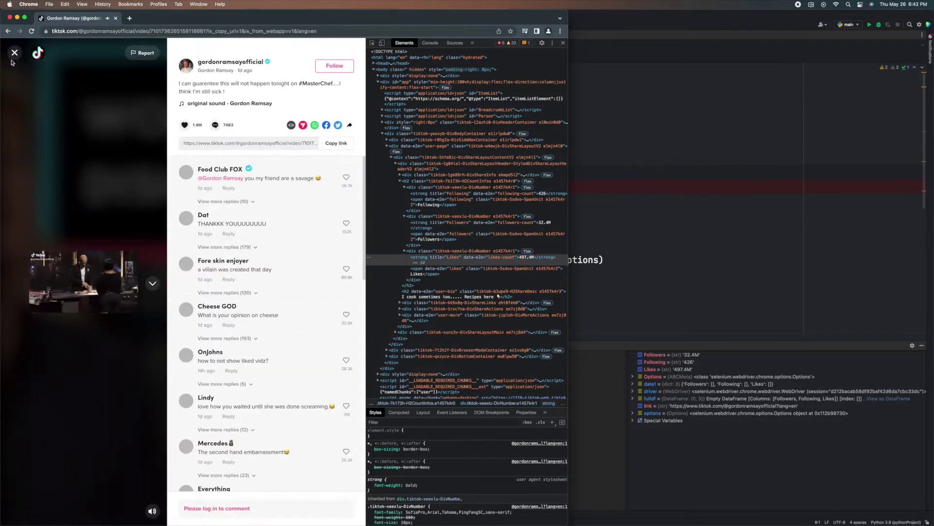
pyautogui.click(14, 52)
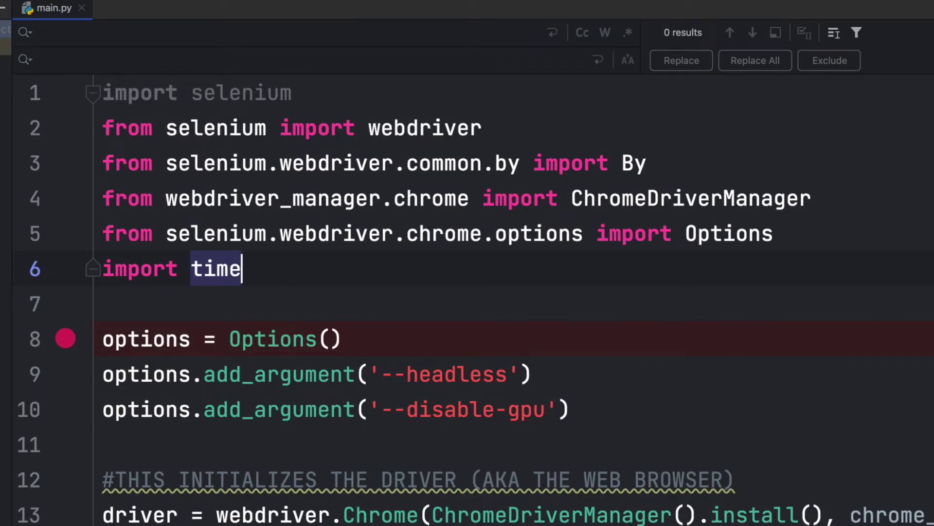
pyautogui.click(341, 281)
pyautogui.moveTo(243, 269); pyautogui.dragTo(102, 93)
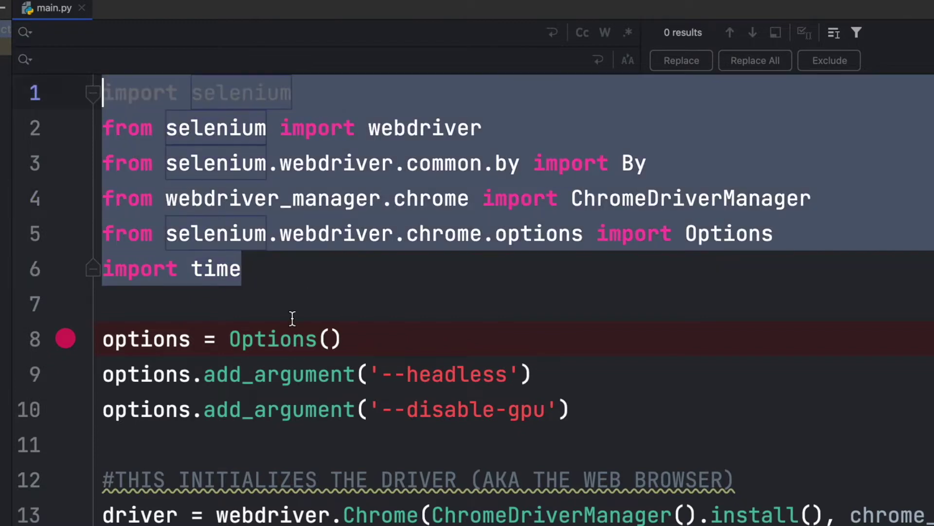
pyautogui.click(277, 274)
pyautogui.doubleClick(283, 127)
pyautogui.click(287, 128)
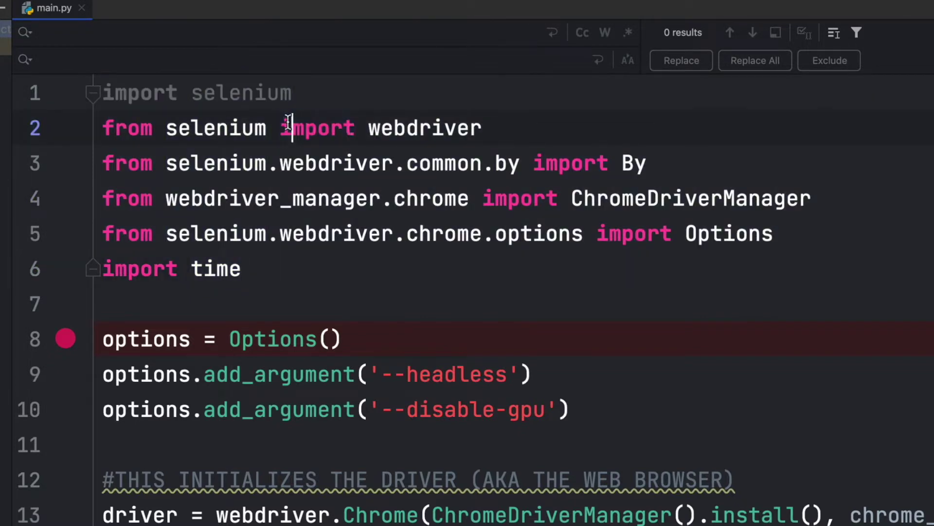
pyautogui.click(355, 164)
pyautogui.click(338, 199)
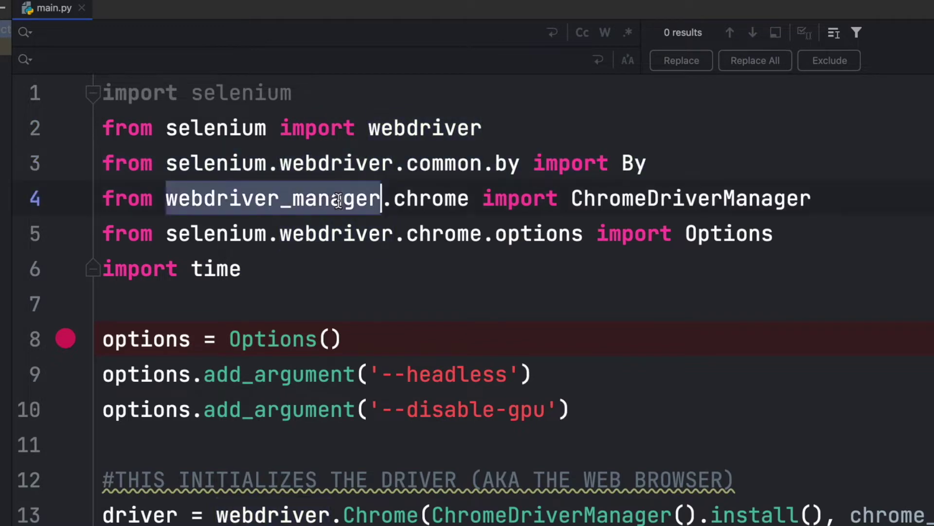
pyautogui.click(335, 234)
pyautogui.click(316, 263)
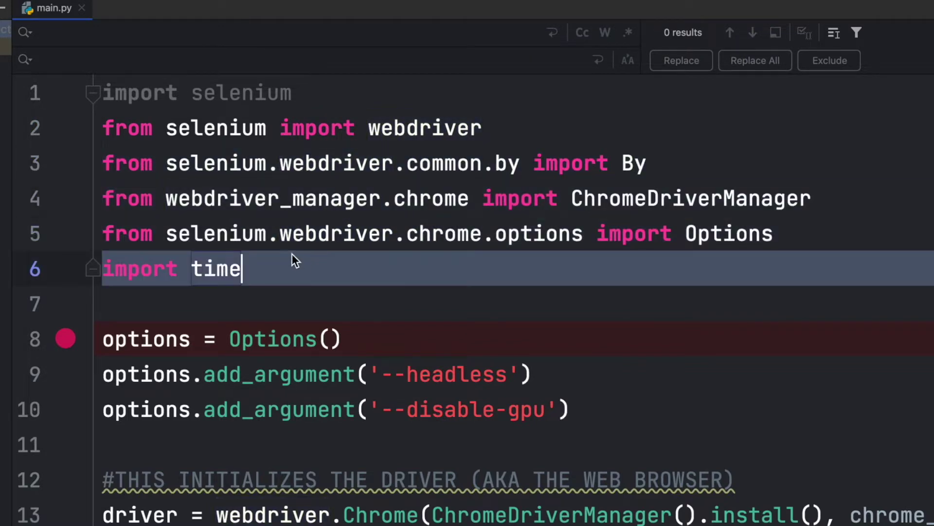
pyautogui.moveTo(288, 265); pyautogui.dragTo(102, 92)
pyautogui.click(304, 324)
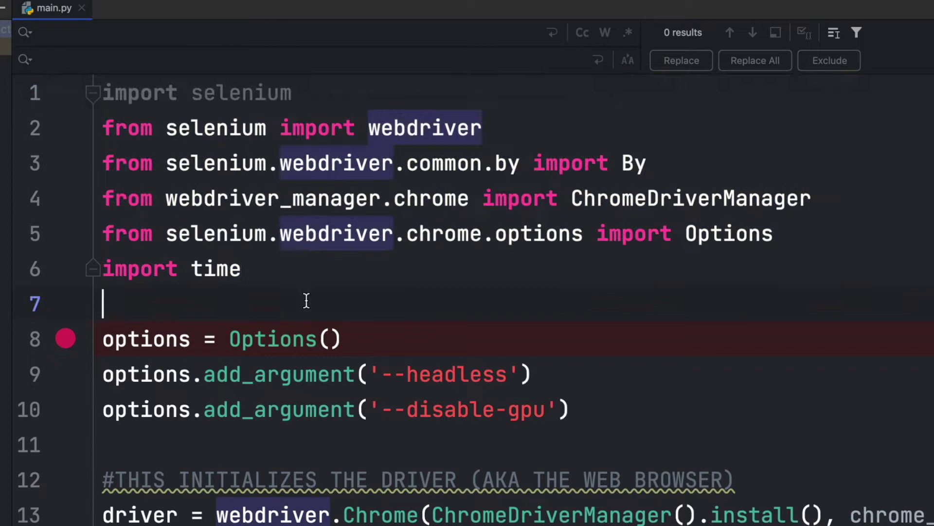
pyautogui.click(285, 270)
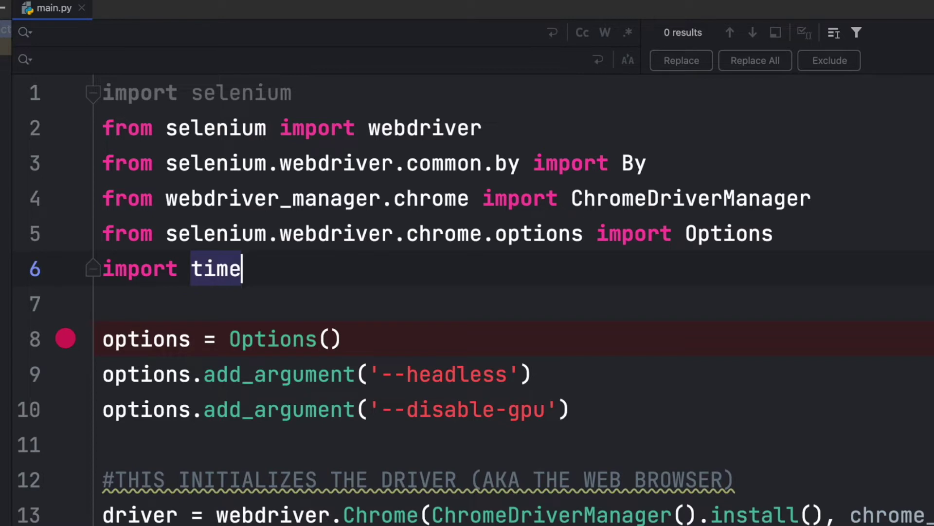
pyautogui.scroll(-1, 390, 283)
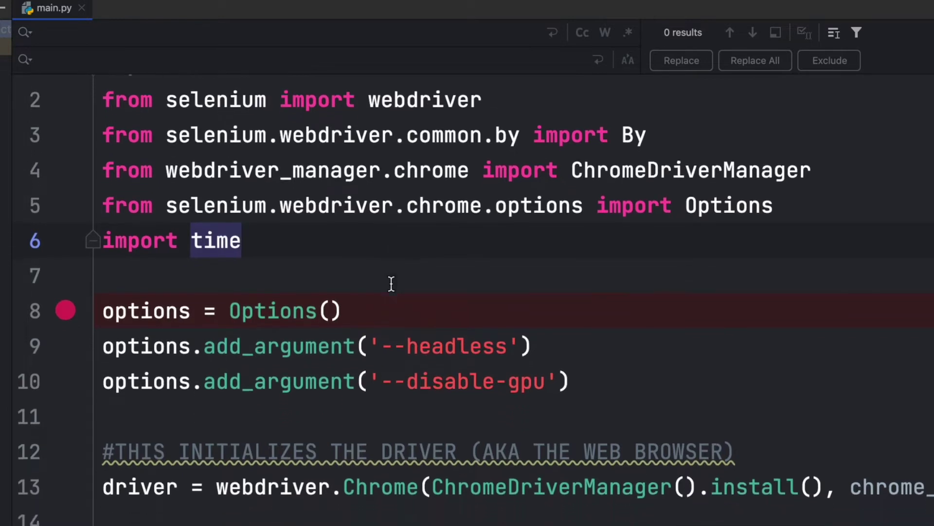
# - Remove the breakpoint on the line-8 options = Options() line and select that line
pyautogui.click(390, 283)
pyautogui.click(390, 305)
pyautogui.scroll(-1, 389, 305)
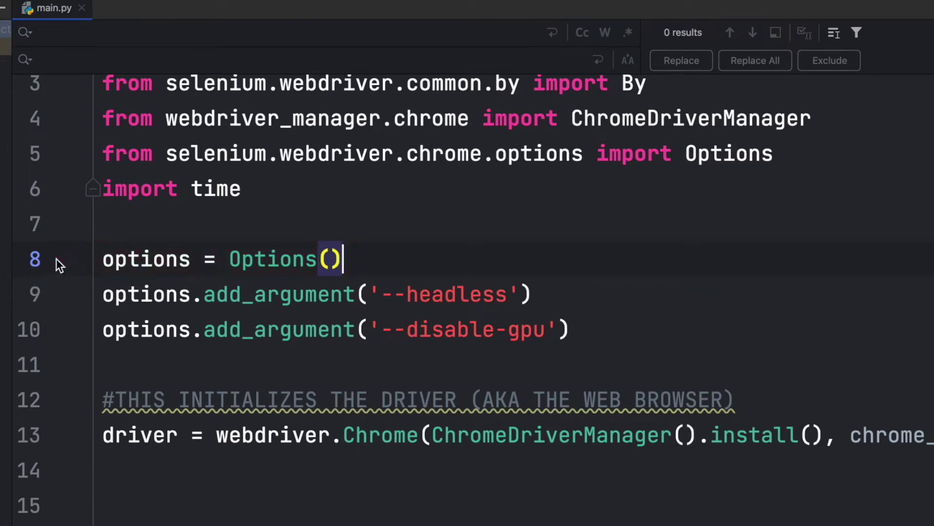
pyautogui.moveTo(345, 259); pyautogui.dragTo(103, 259)
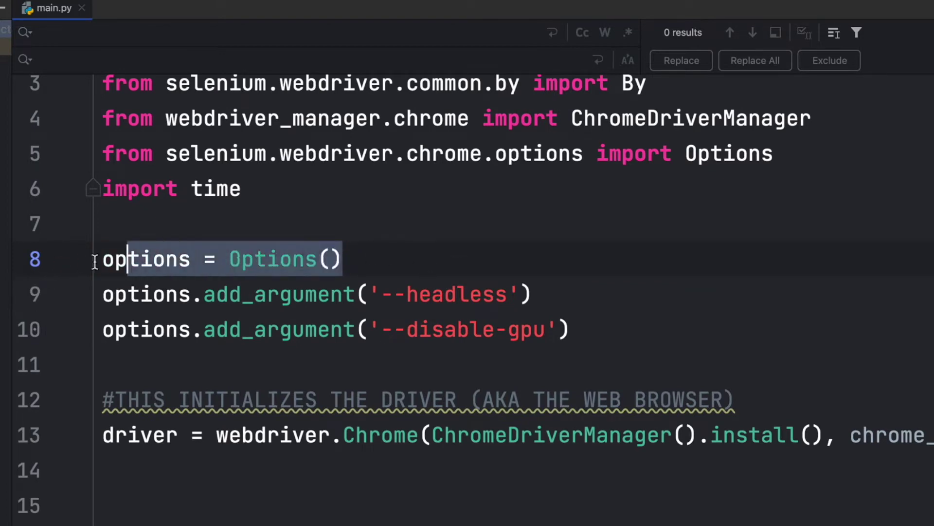
# - Review the headless and disable-gpu argument lines by selecting the three Chrome options lines
pyautogui.click(576, 293)
pyautogui.click(584, 329)
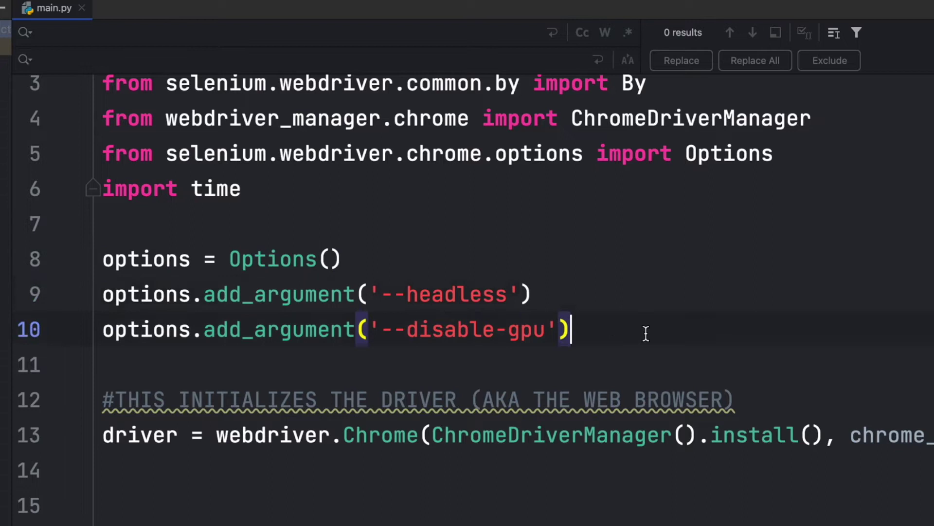
pyautogui.moveTo(571, 330); pyautogui.dragTo(102, 329)
pyautogui.click(420, 329)
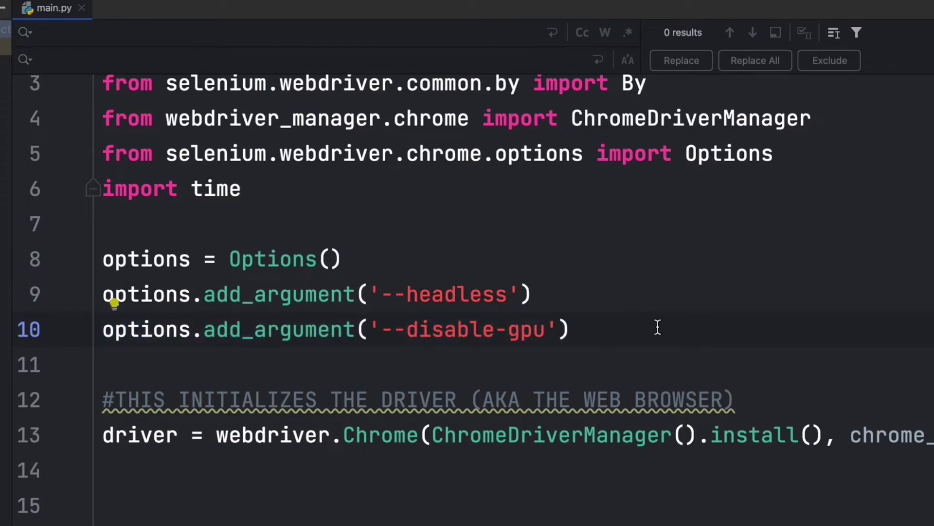
pyautogui.moveTo(658, 330); pyautogui.dragTo(132, 256)
pyautogui.click(340, 186)
pyautogui.click(614, 358)
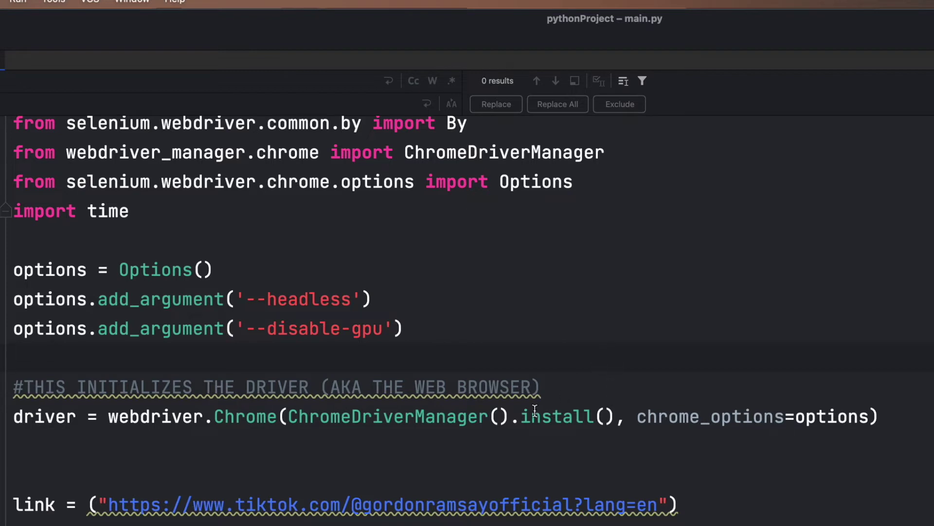
pyautogui.scroll(-1, 541, 406)
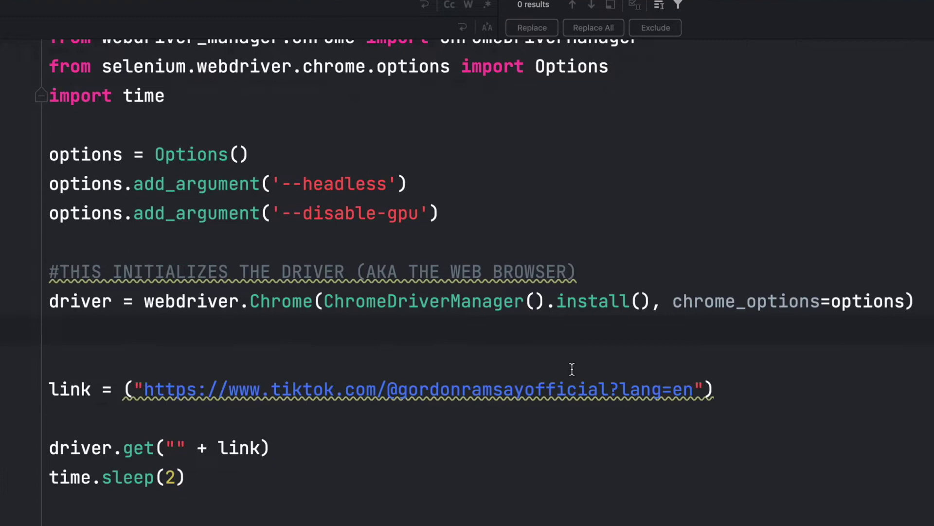
pyautogui.press('Up')
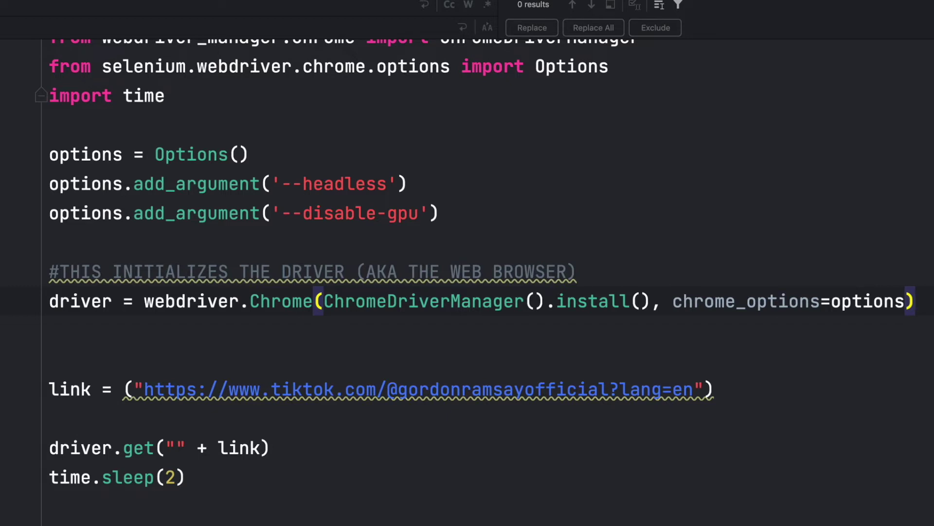
pyautogui.click(728, 326)
pyautogui.scroll(-3, 728, 326)
pyautogui.click(790, 309)
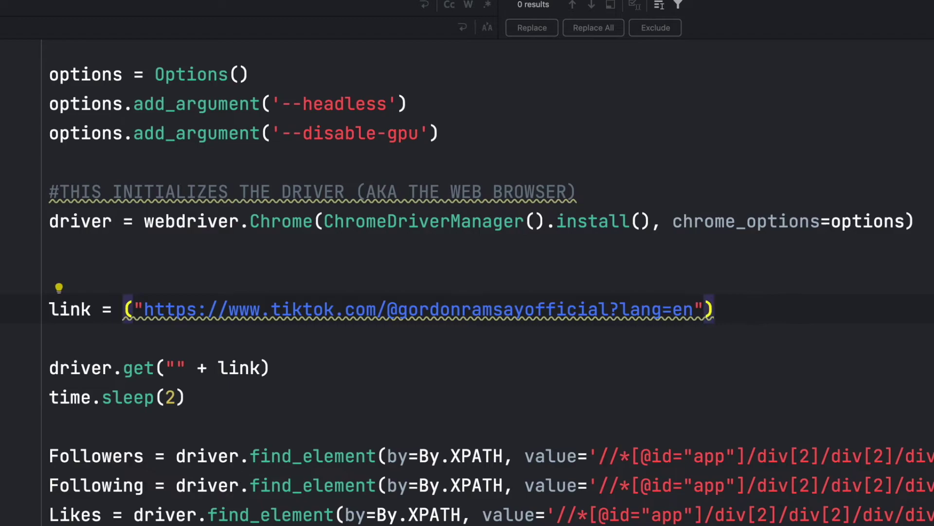
# - Compare the profile page's web address in Chrome with the TikTok link in the script
pyautogui.hotkey('alt', 'Tab')
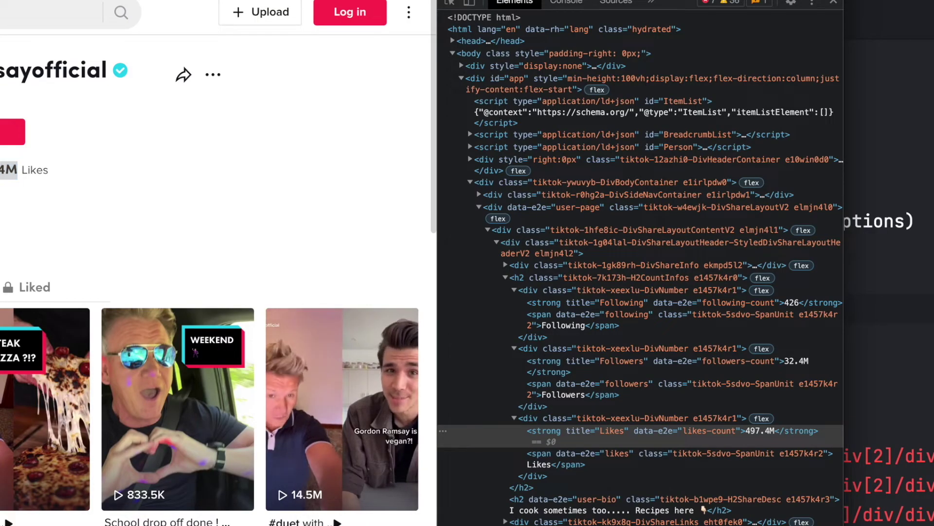
pyautogui.hotkey('alt', 'Tab')
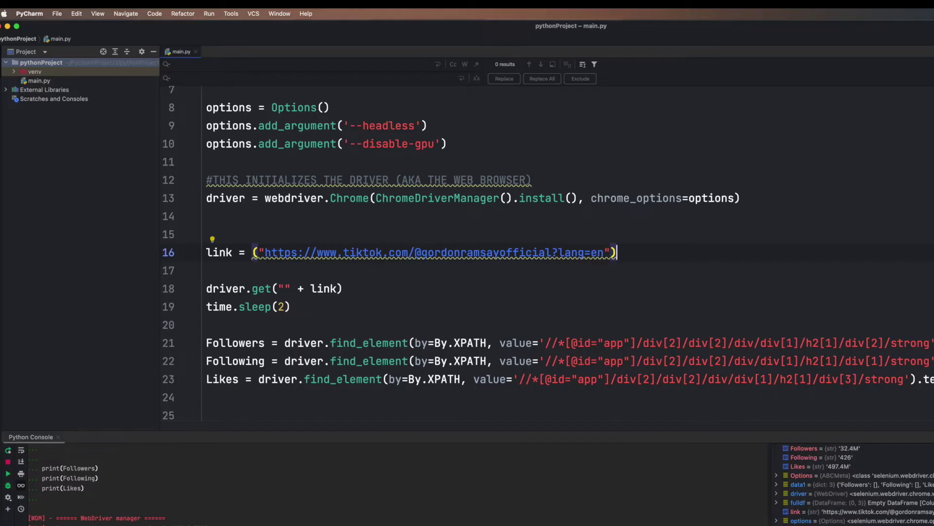
pyautogui.press('super+Tab')
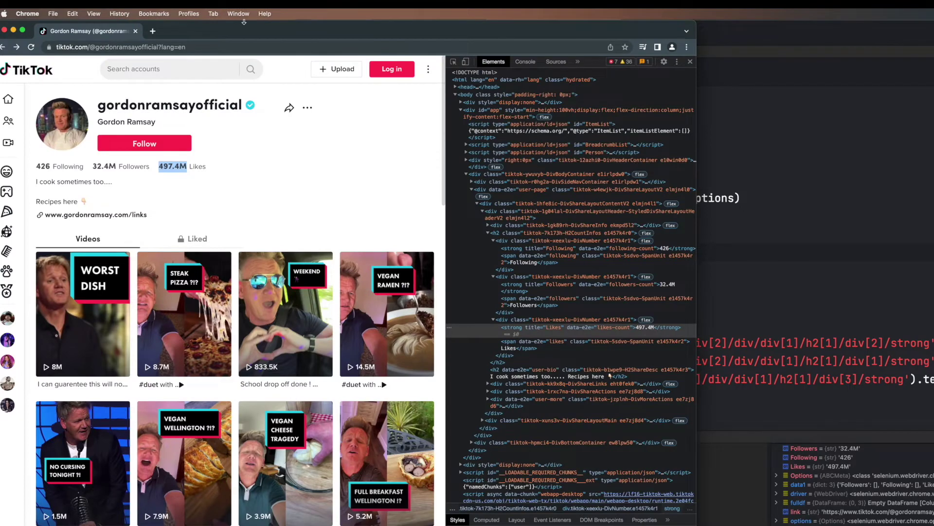
pyautogui.click(227, 47)
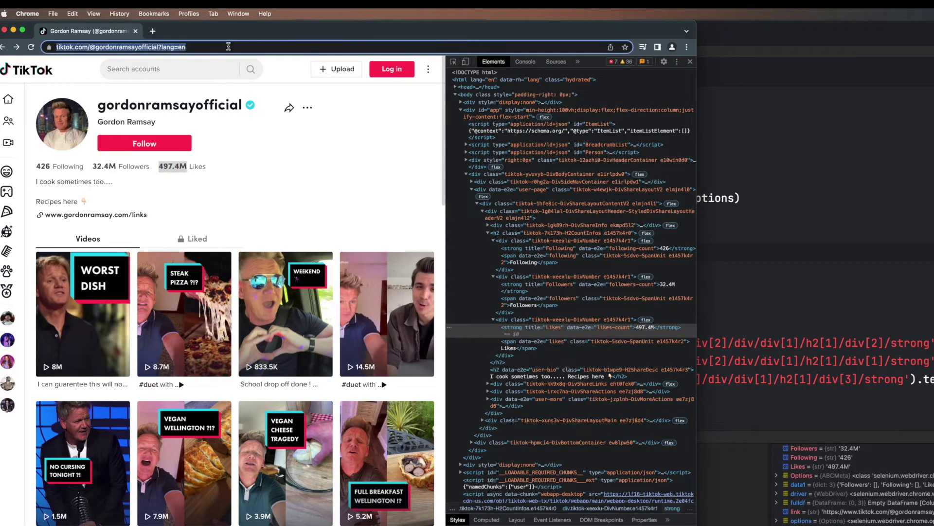
pyautogui.press('super+Tab')
pyautogui.moveTo(606, 253); pyautogui.dragTo(264, 253)
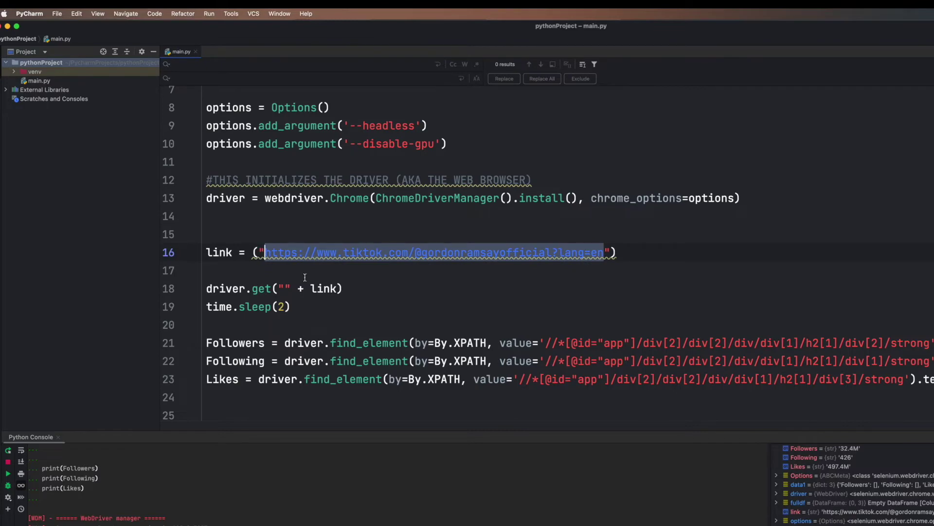
pyautogui.press('super+v')
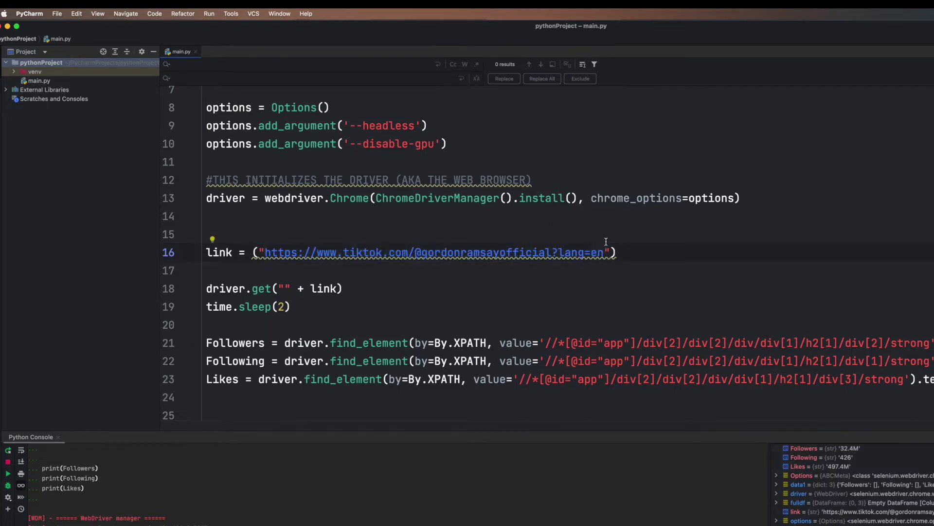
# - Highlight the Following, Followers and Likes counts on the TikTok profile page
pyautogui.press('super+Tab')
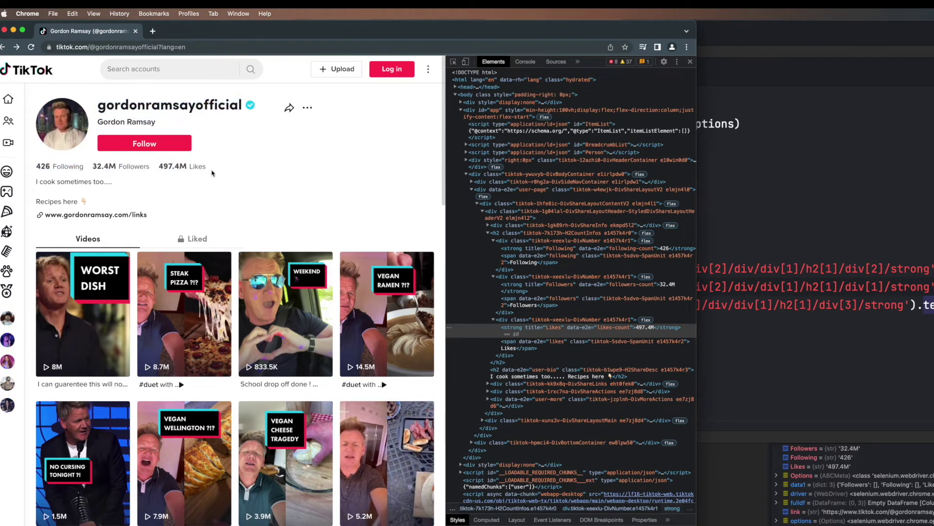
pyautogui.moveTo(210, 168); pyautogui.dragTo(80, 166)
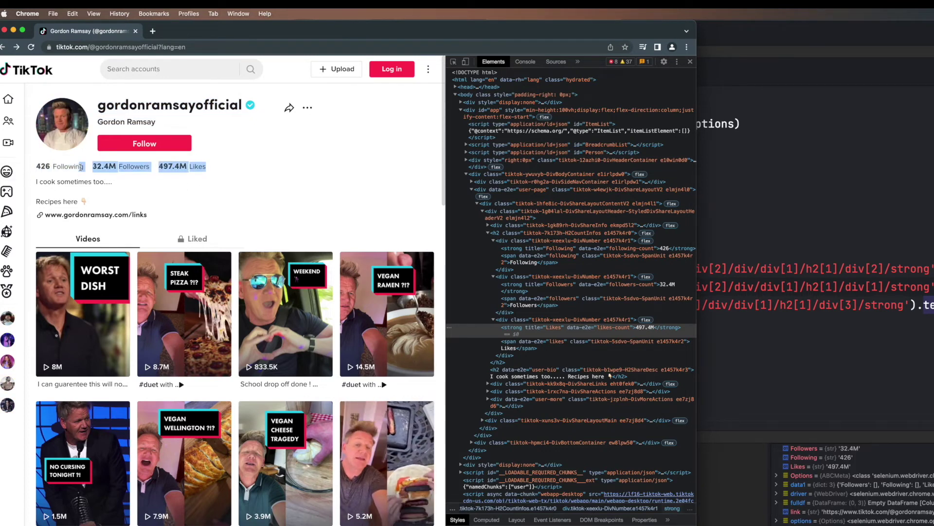
pyautogui.click(135, 176)
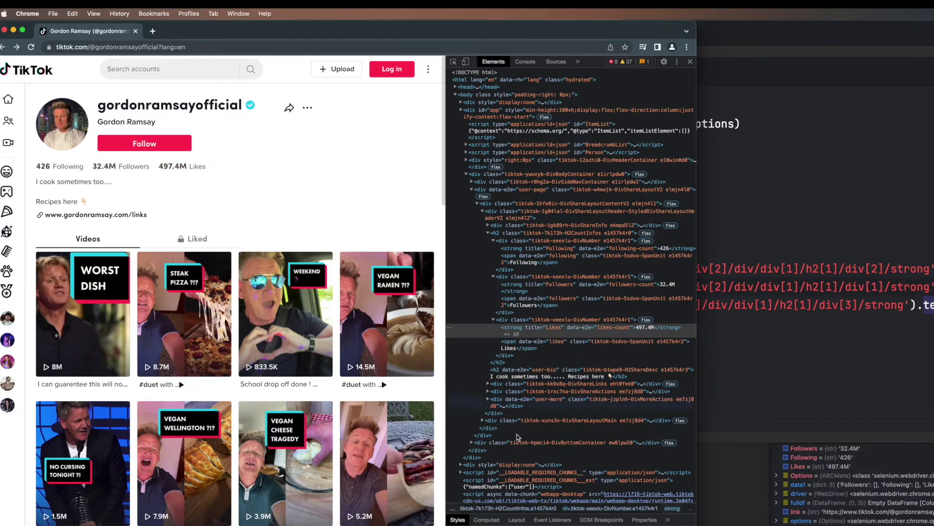
# - Inspect the 32.4M followers and 497.4M likes counts in the profile's page source
pyautogui.press('super+Tab')
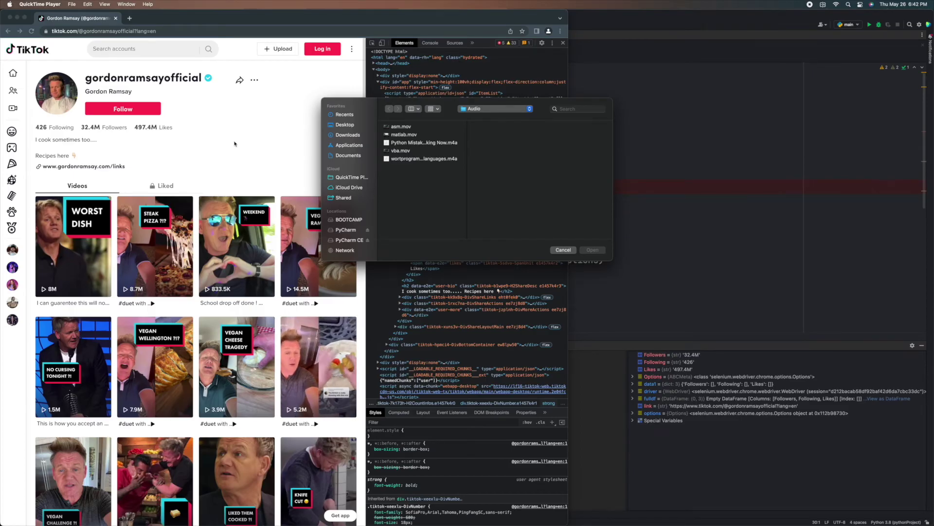
pyautogui.click(234, 144)
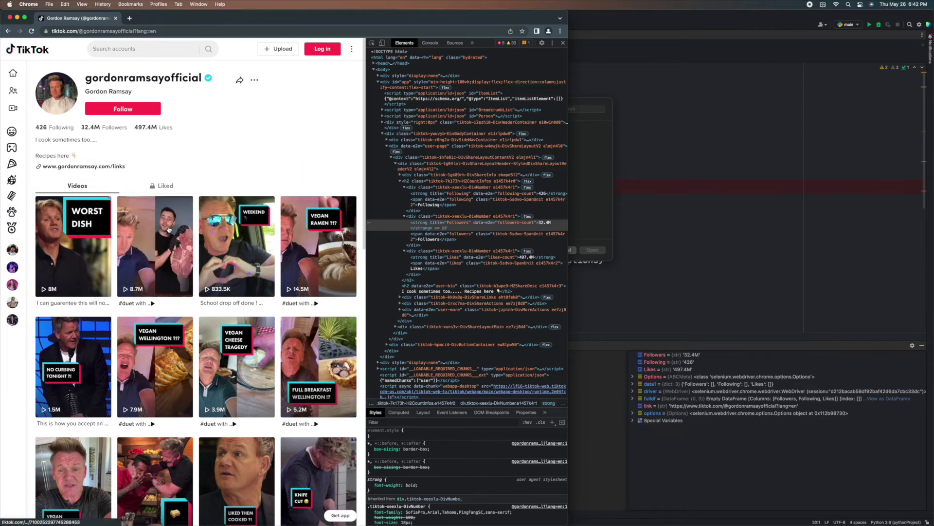
pyautogui.scroll(-1, 168, 228)
pyautogui.scroll(-1, 169, 229)
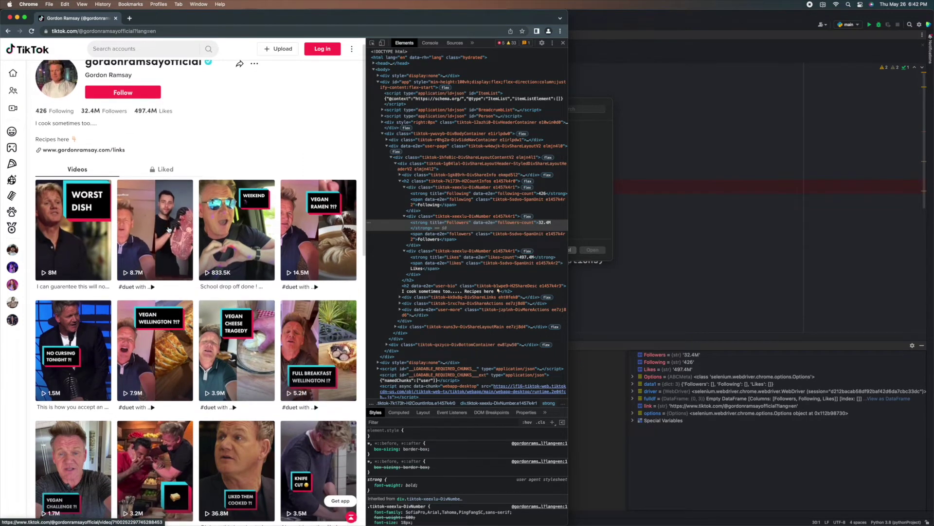
pyautogui.scroll(1, 169, 228)
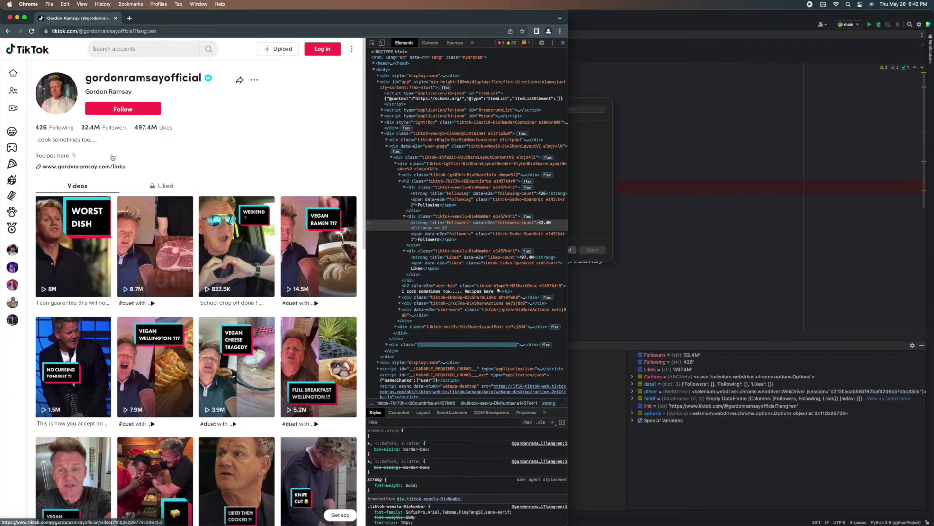
pyautogui.rightClick(86, 128)
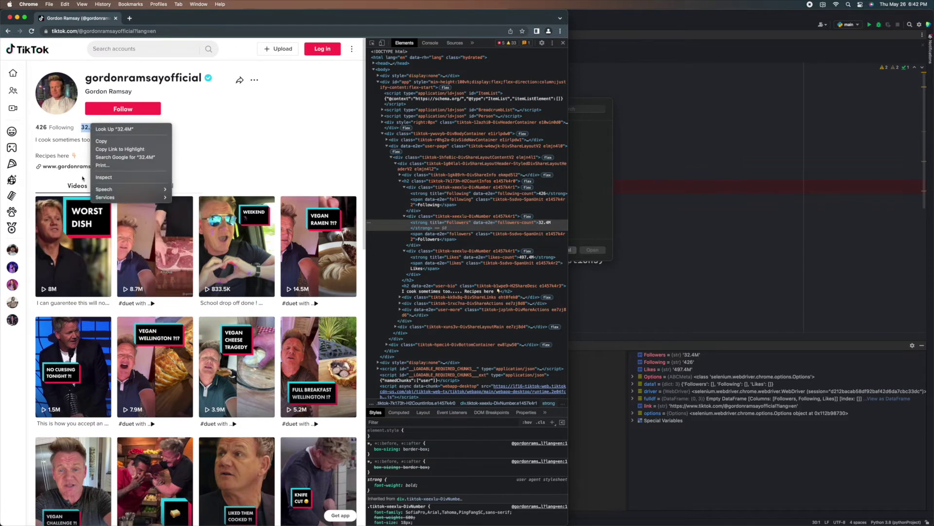
pyautogui.click(122, 179)
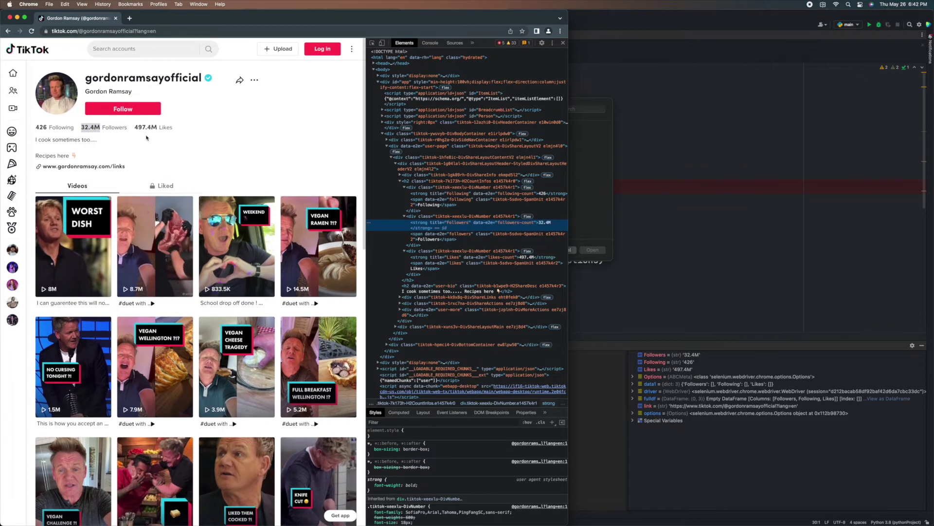
pyautogui.rightClick(141, 128)
pyautogui.click(157, 179)
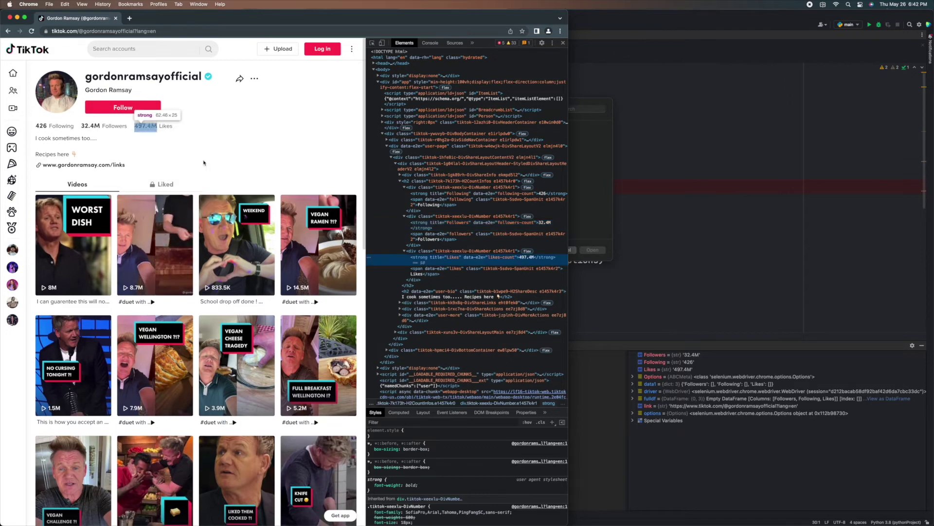
pyautogui.scroll(-2, 146, 131)
pyautogui.scroll(-5, 203, 161)
pyautogui.scroll(-3, 203, 162)
pyautogui.scroll(10, 203, 161)
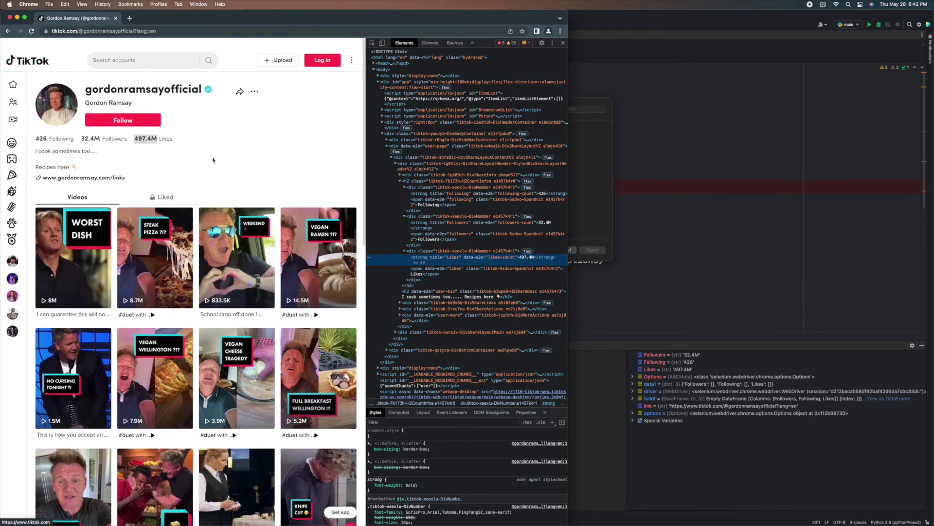
pyautogui.scroll(-5, 495, 257)
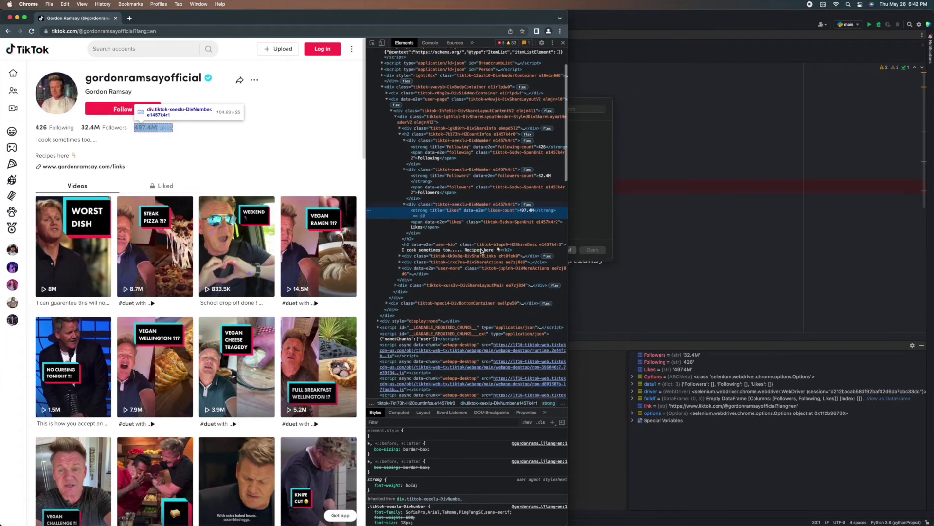
pyautogui.scroll(-3, 482, 252)
pyautogui.scroll(5, 481, 251)
# - Check the likes strong element in the page source, then bring the script back
pyautogui.rightClick(474, 260)
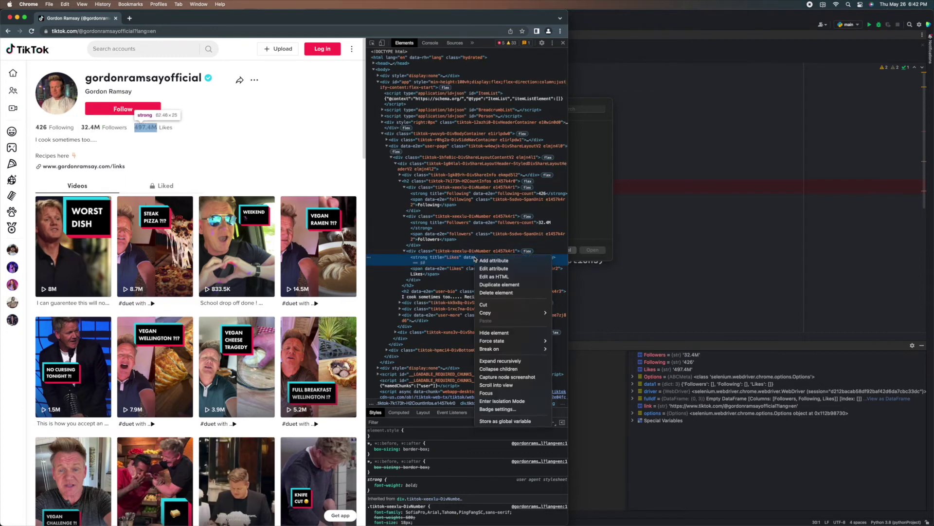
pyautogui.press('Escape')
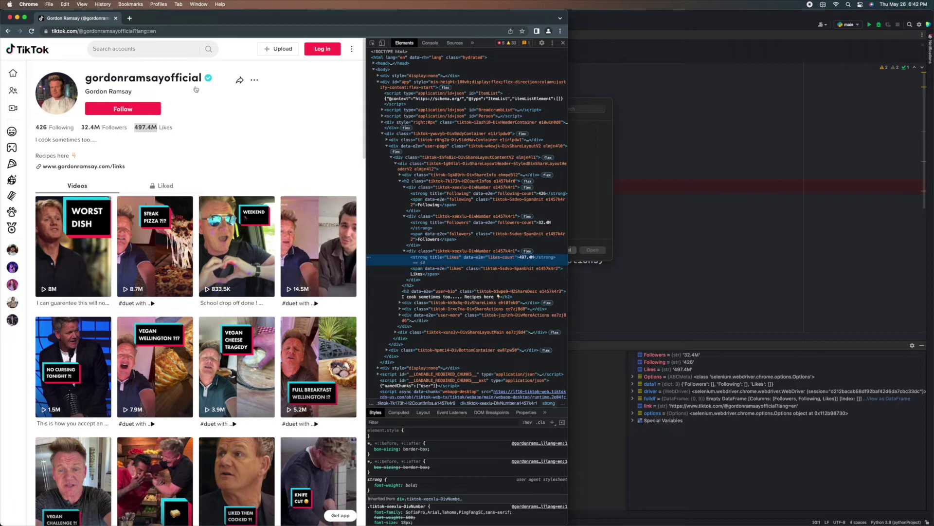
pyautogui.scroll(-1, 196, 89)
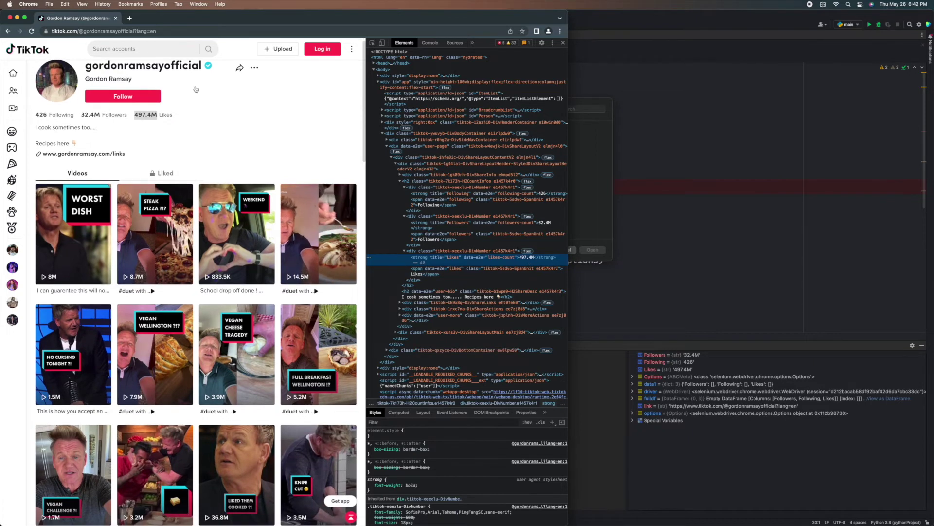
pyautogui.scroll(-1, 196, 89)
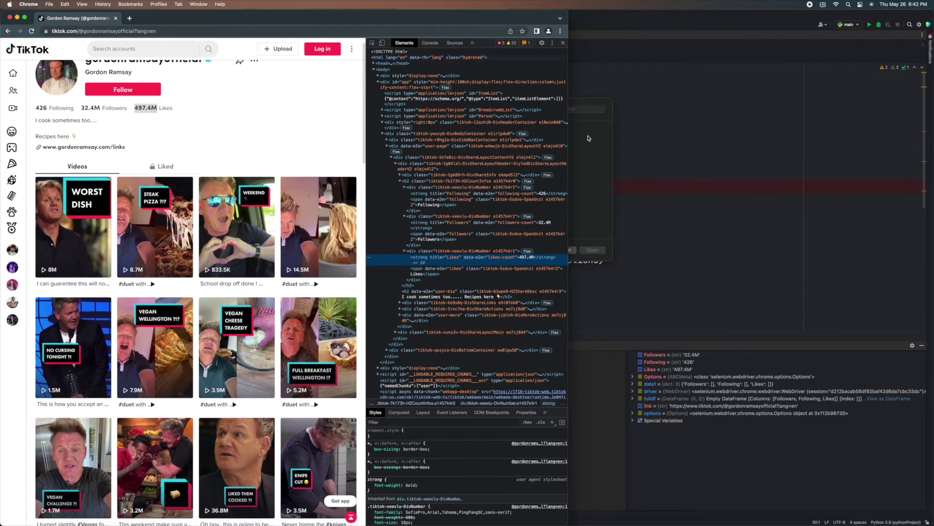
pyautogui.click(657, 170)
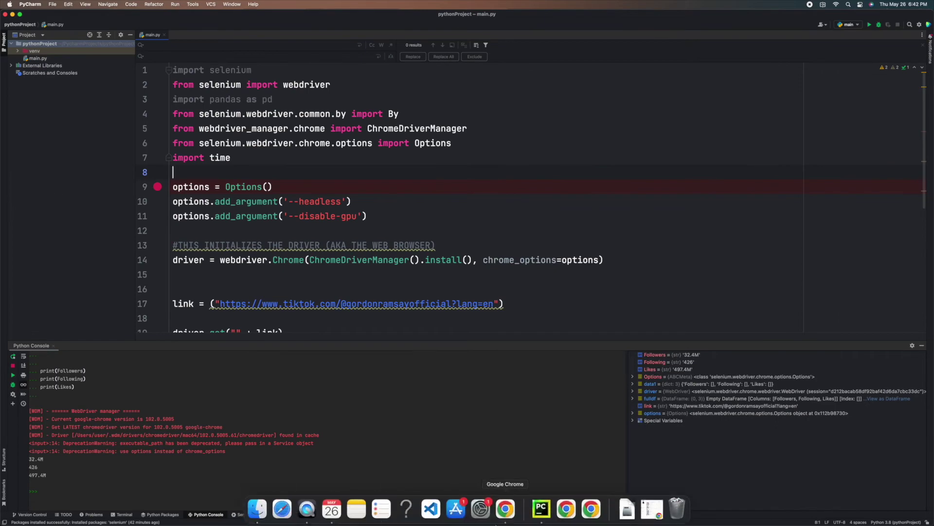
pyautogui.click(503, 510)
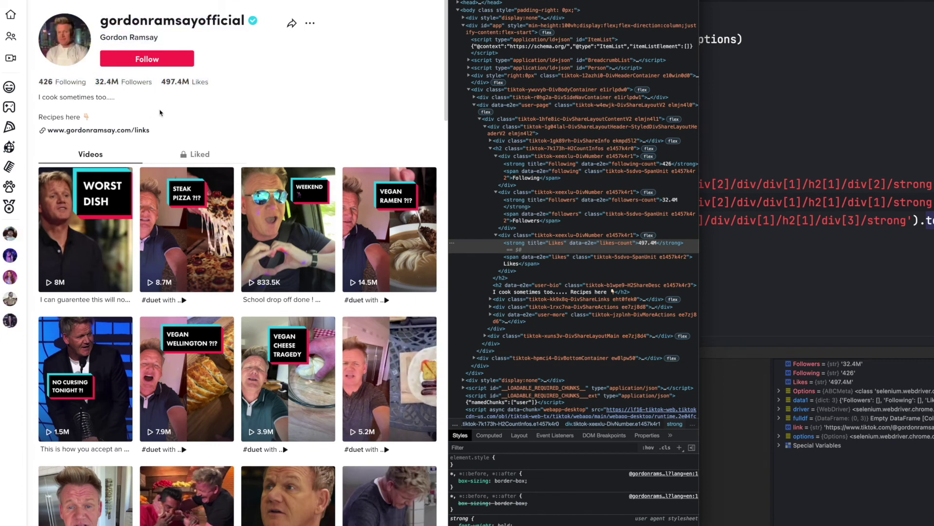
pyautogui.moveTo(215, 88); pyautogui.dragTo(81, 82)
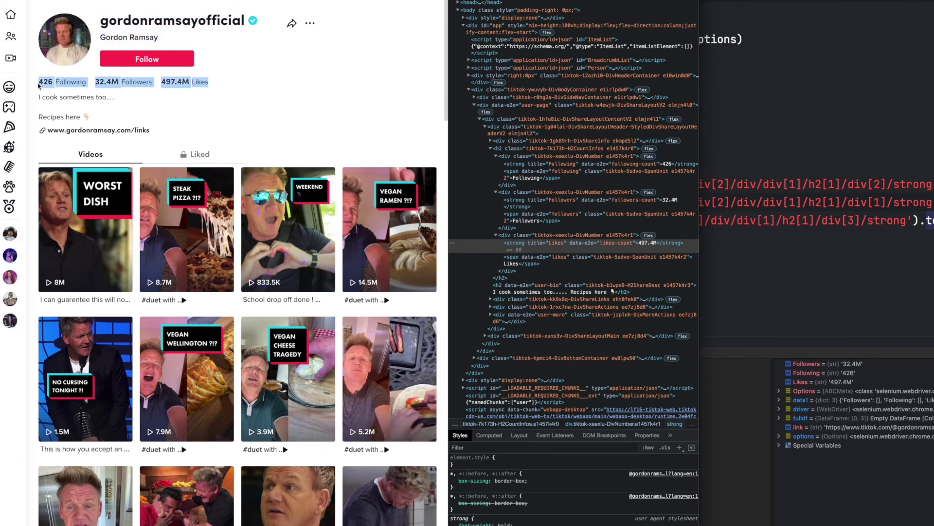
pyautogui.click(520, 353)
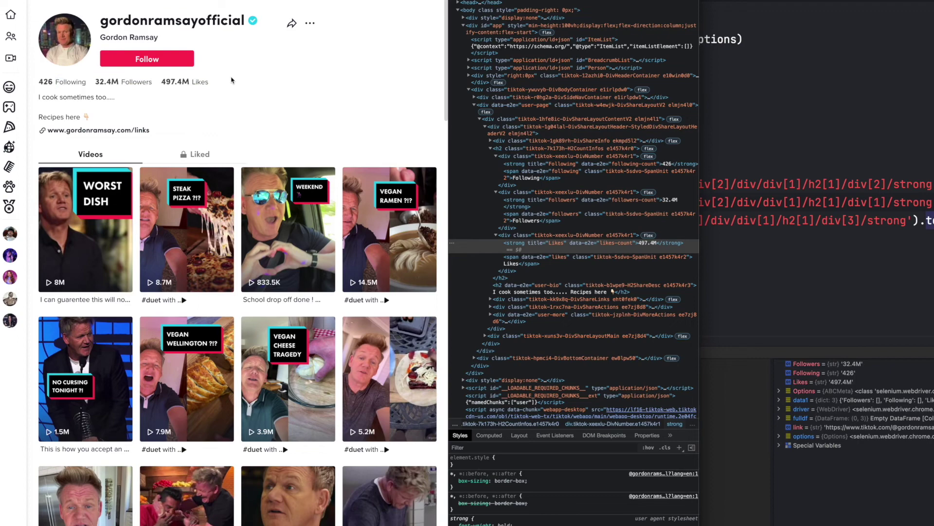
pyautogui.hotkey('alt', 'Tab')
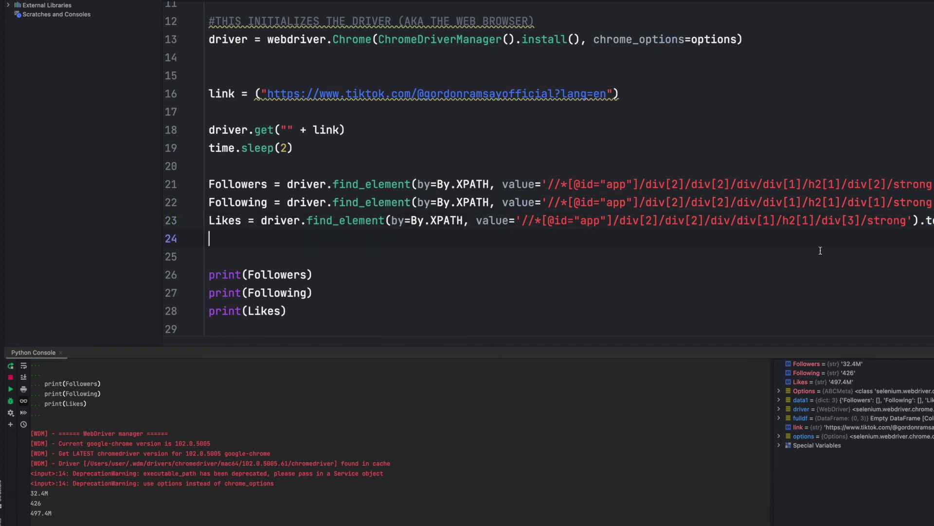
pyautogui.scroll(-1, 820, 251)
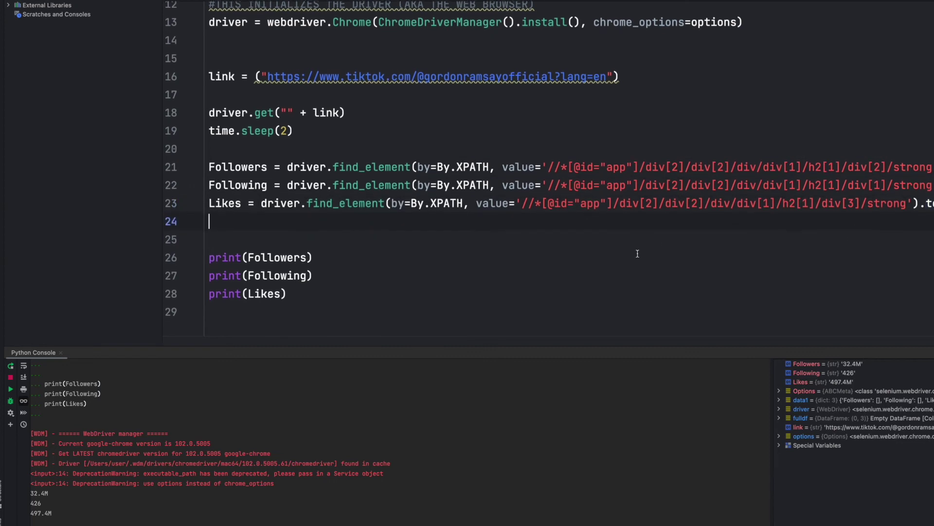
pyautogui.click(399, 288)
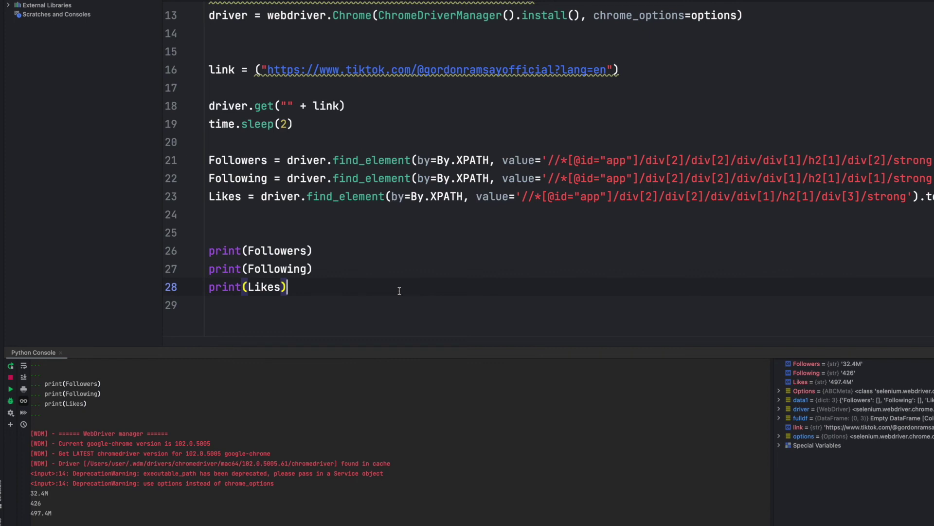
pyautogui.click(432, 251)
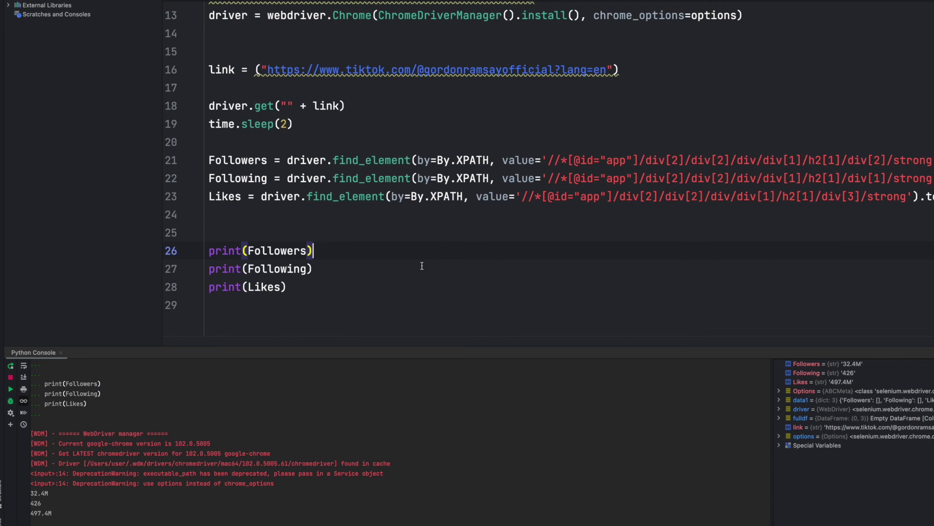
pyautogui.click(422, 266)
pyautogui.click(409, 288)
pyautogui.click(401, 307)
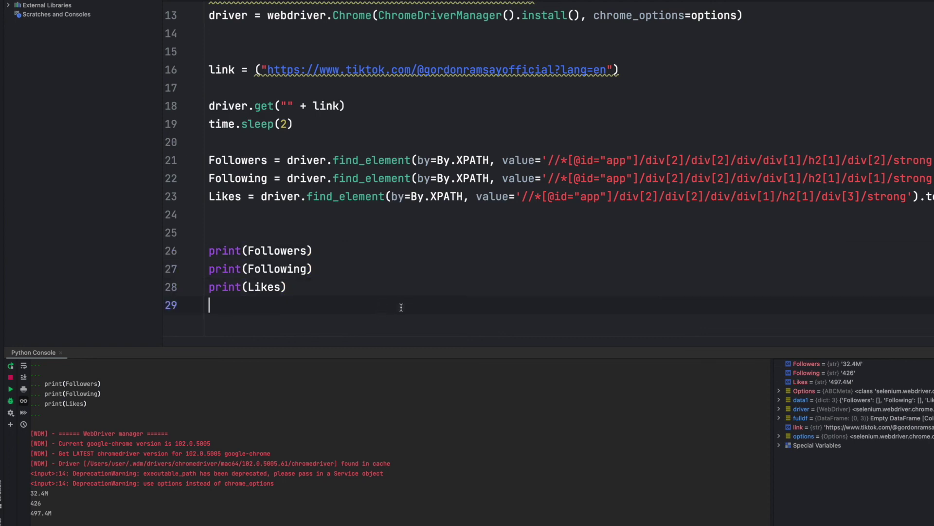